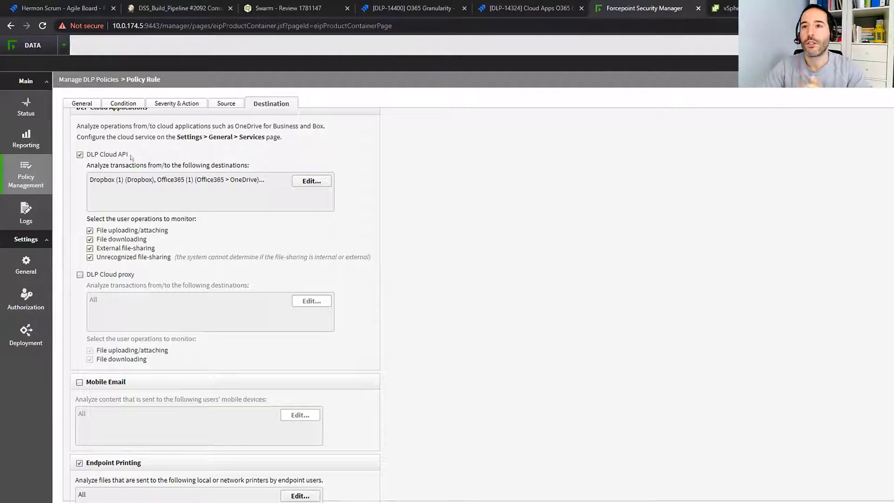
# Try to remove Office365 OneDrive and Office365 SharePoint from the selected DLP Cloud API destinations
pyautogui.click(311, 182)
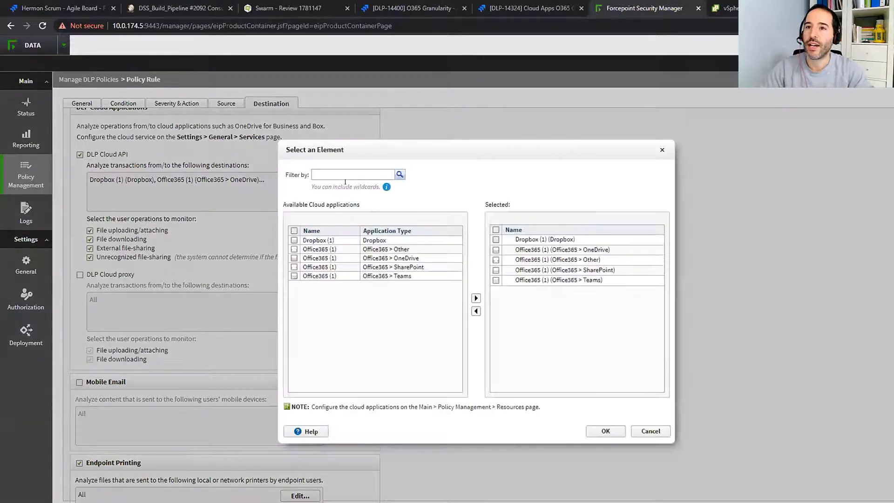
pyautogui.click(496, 250)
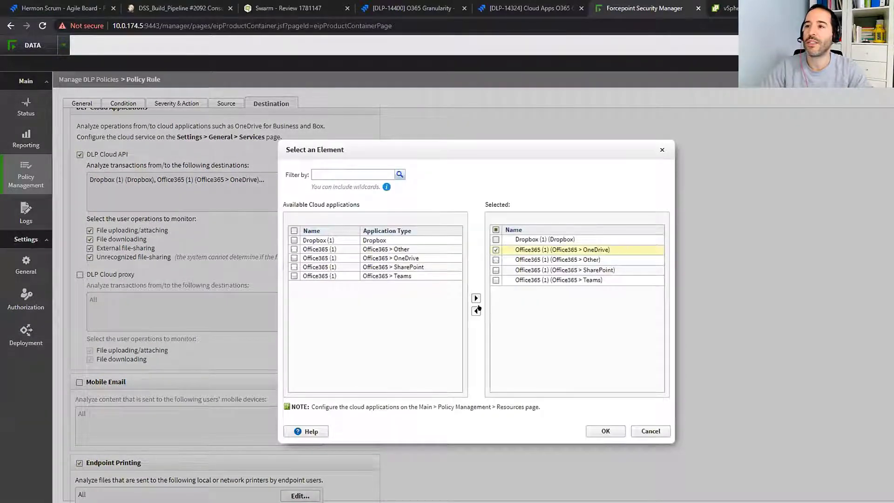
pyautogui.click(476, 311)
pyautogui.click(496, 260)
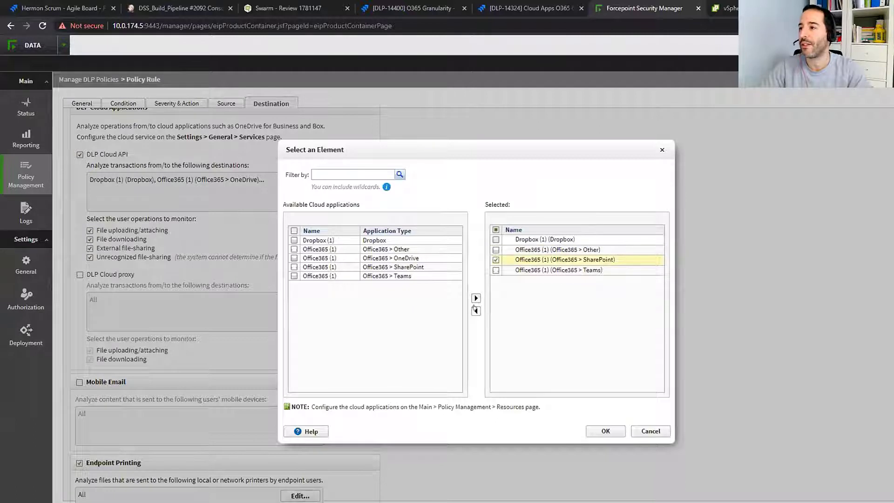
pyautogui.click(476, 310)
# Mark Dropbox and Office365 Other, OneDrive and SharePoint as available cloud applications, and discard the destination changes
pyautogui.click(328, 277)
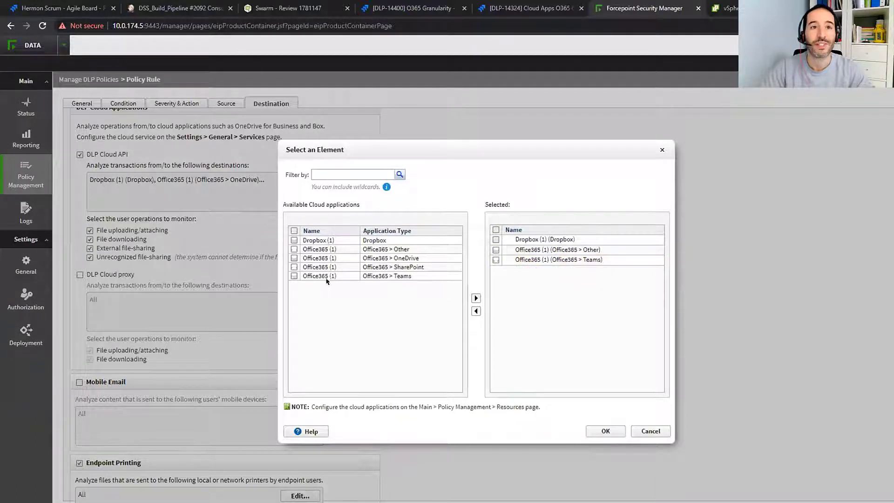
pyautogui.click(331, 241)
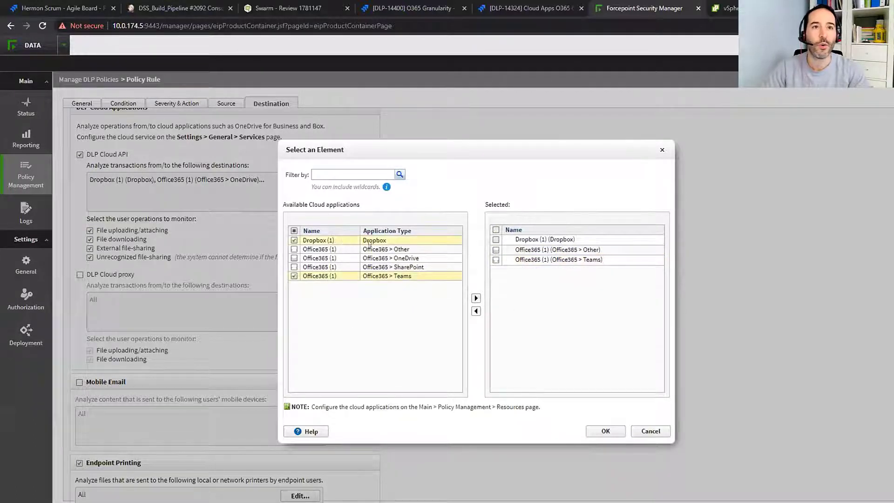
pyautogui.click(383, 250)
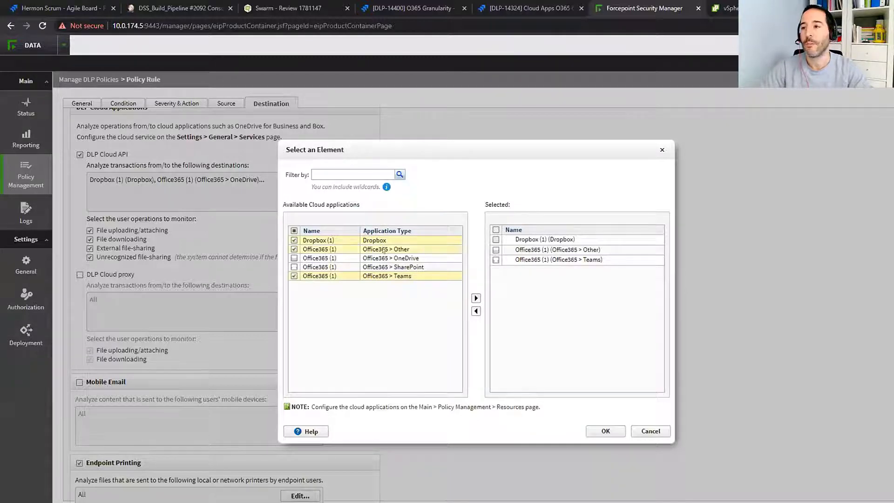
pyautogui.click(392, 259)
pyautogui.click(393, 267)
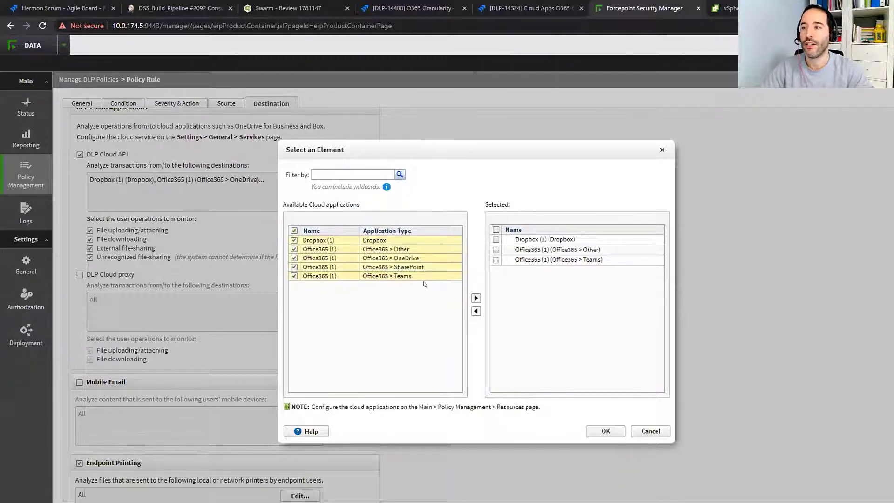
pyautogui.click(390, 275)
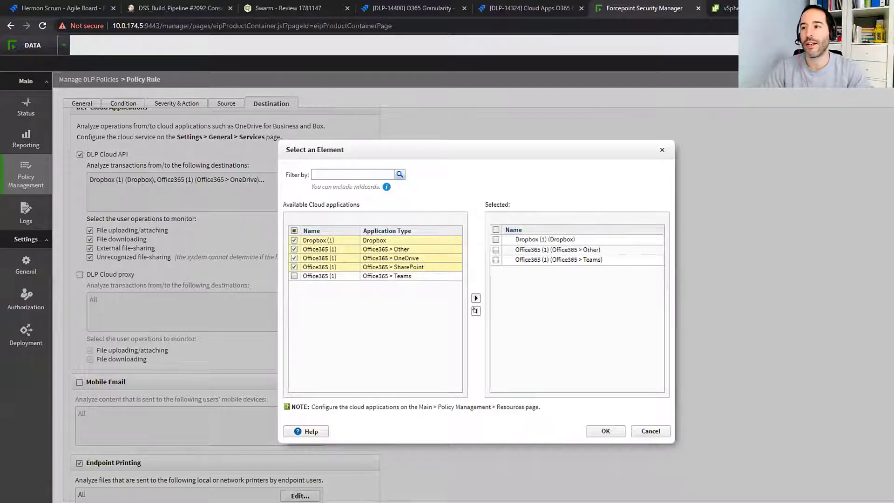
pyautogui.click(647, 429)
# Enable DLP Cloud proxy analysis in the rule's DLP Cloud Applications destinations
pyautogui.scroll(4, 591, 339)
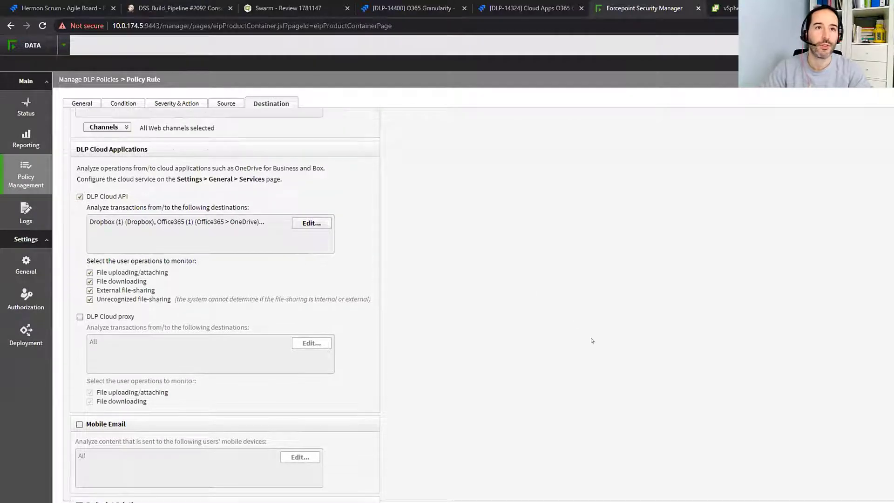
pyautogui.scroll(-3, 590, 340)
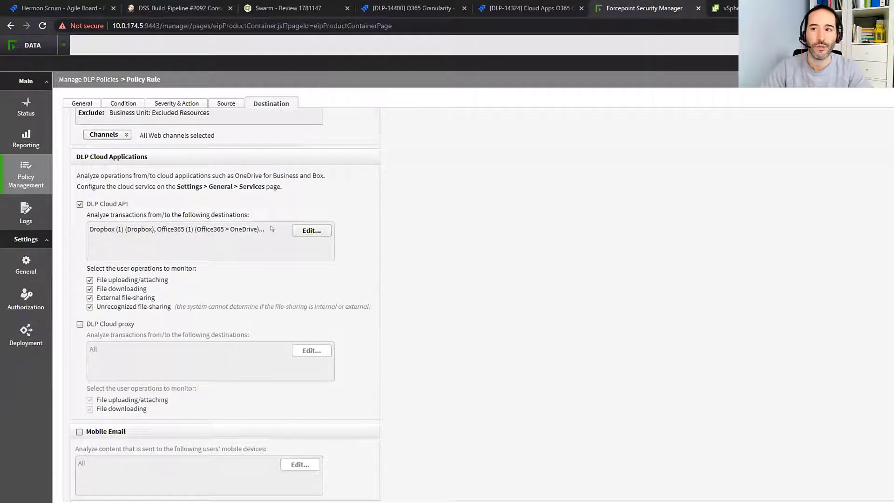
pyautogui.moveTo(264, 229); pyautogui.dragTo(84, 231)
pyautogui.click(169, 284)
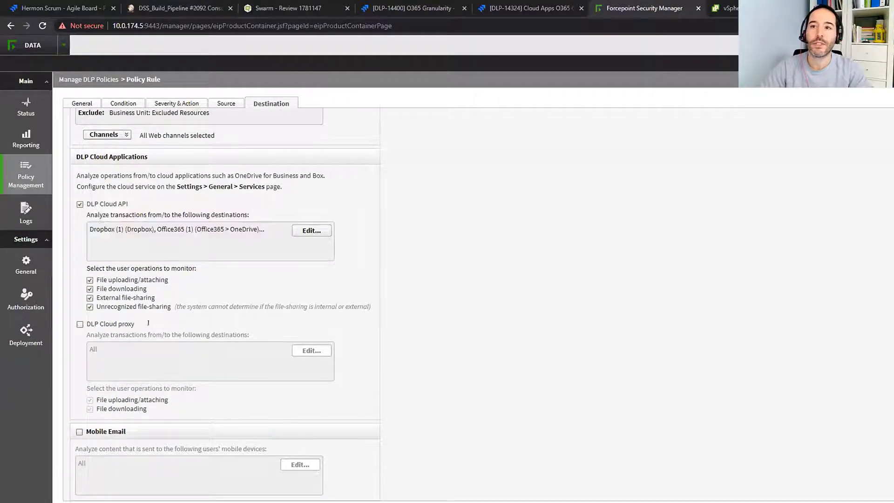
pyautogui.click(80, 325)
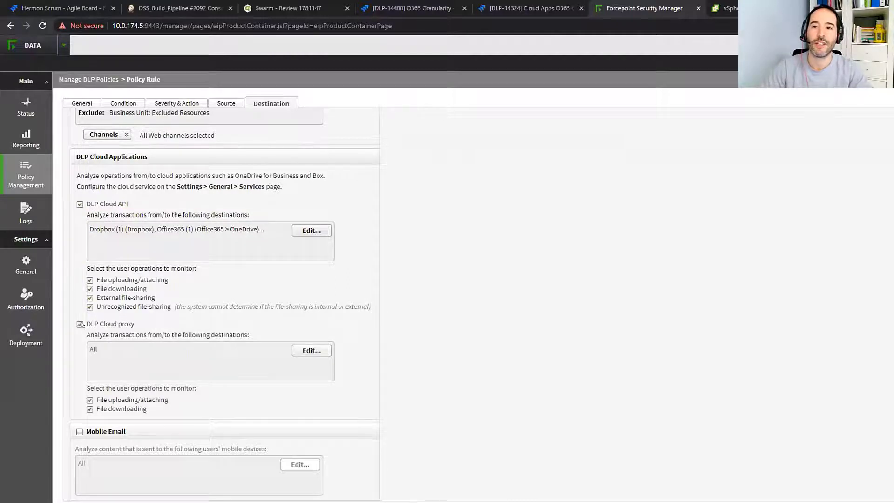
# Review the cloud applications available as DLP Cloud proxy destinations, leaving the selection at All
pyautogui.click(306, 352)
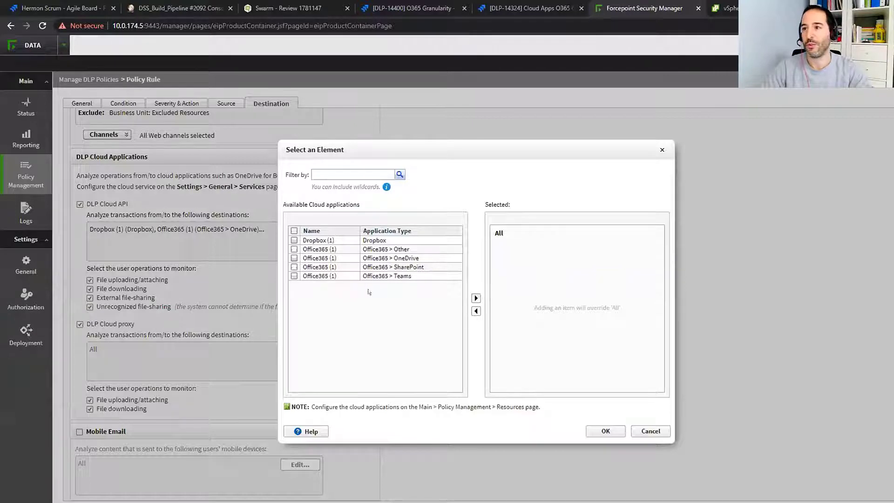
pyautogui.click(654, 432)
pyautogui.scroll(-1, 205, 405)
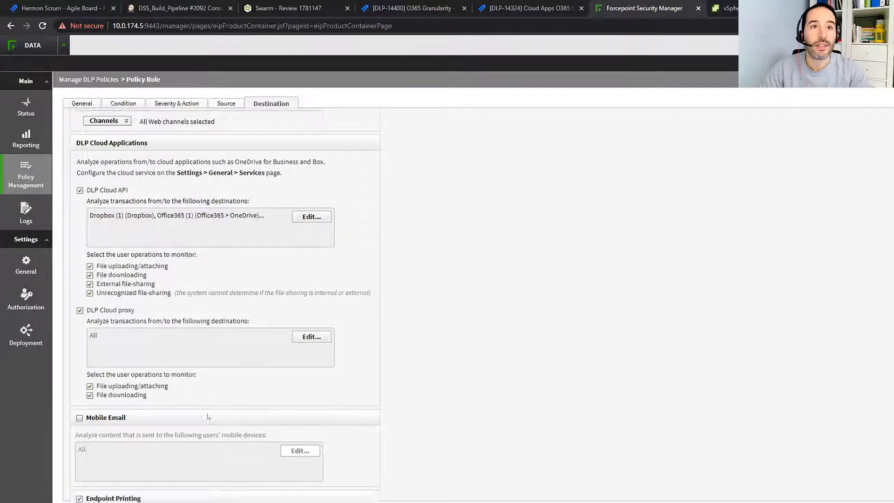
pyautogui.scroll(-3, 208, 417)
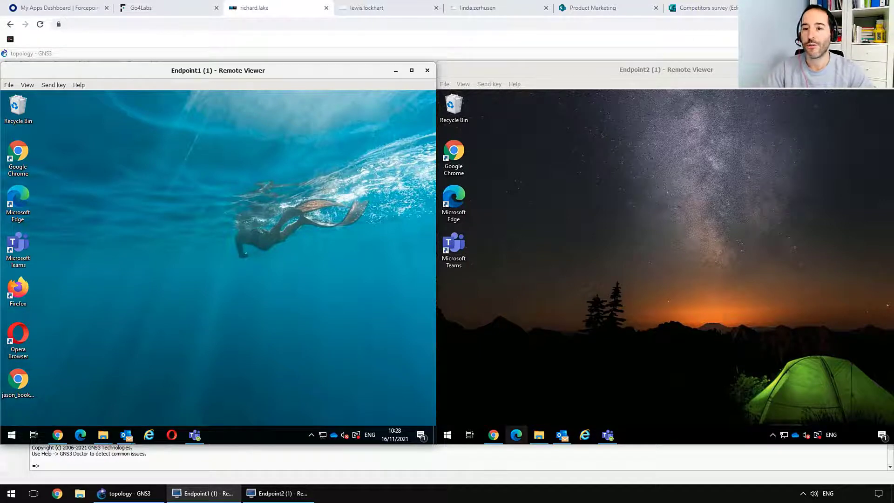
# On Endpoint2, copy the CCNs workbook from My Files into the OneDrive - Forcepoint LLC folder
pyautogui.click(538, 434)
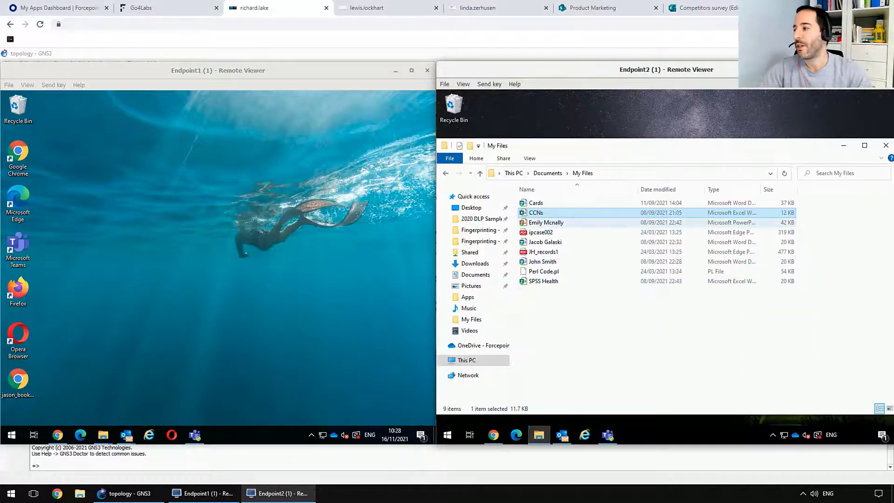
pyautogui.rightClick(540, 213)
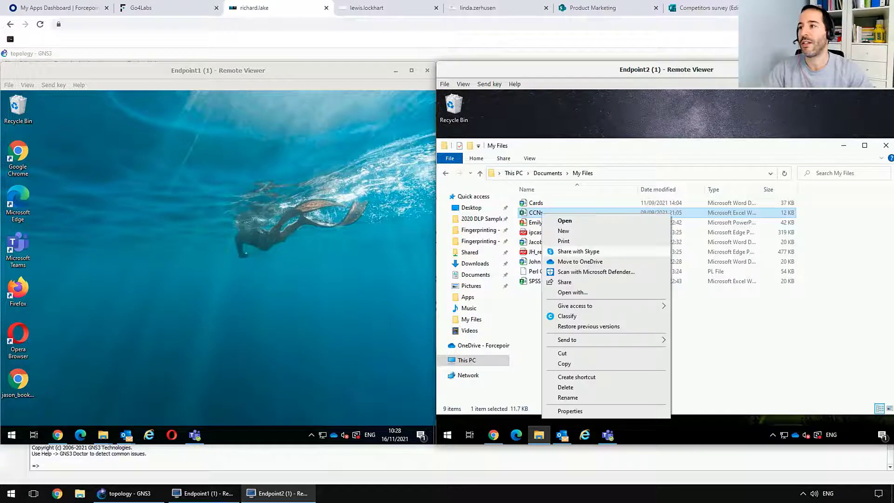
pyautogui.click(565, 364)
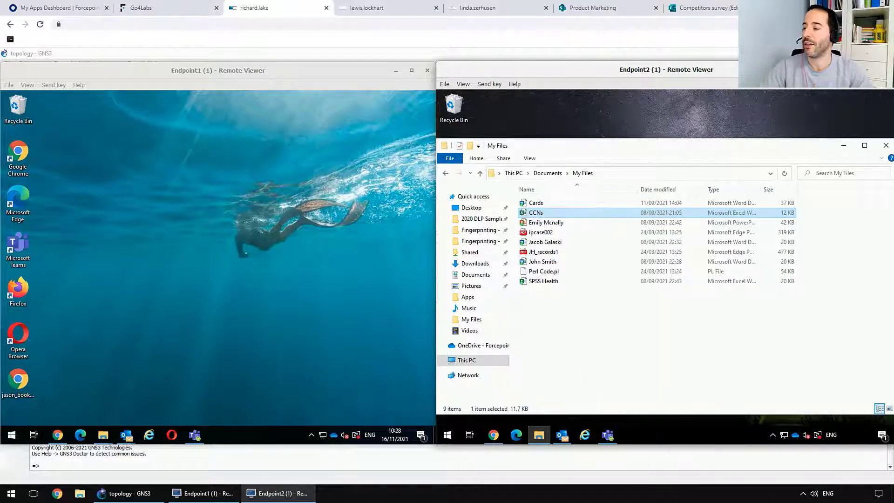
pyautogui.doubleClick(795, 434)
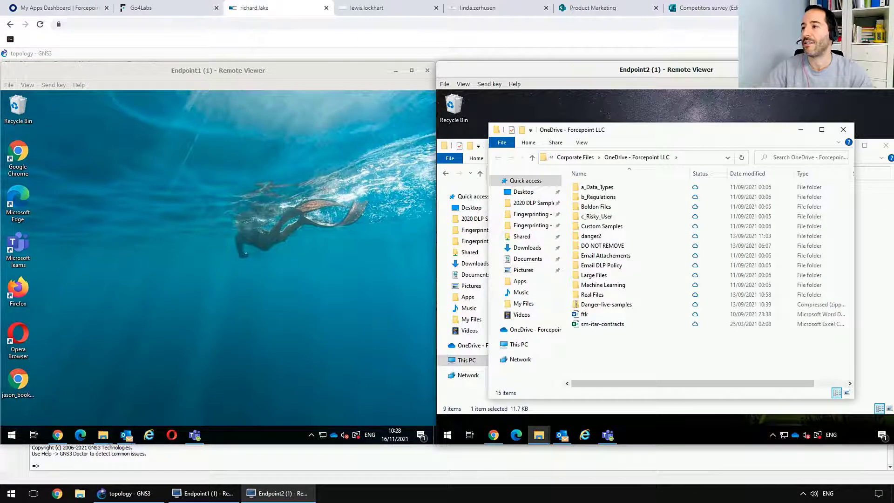
pyautogui.rightClick(624, 362)
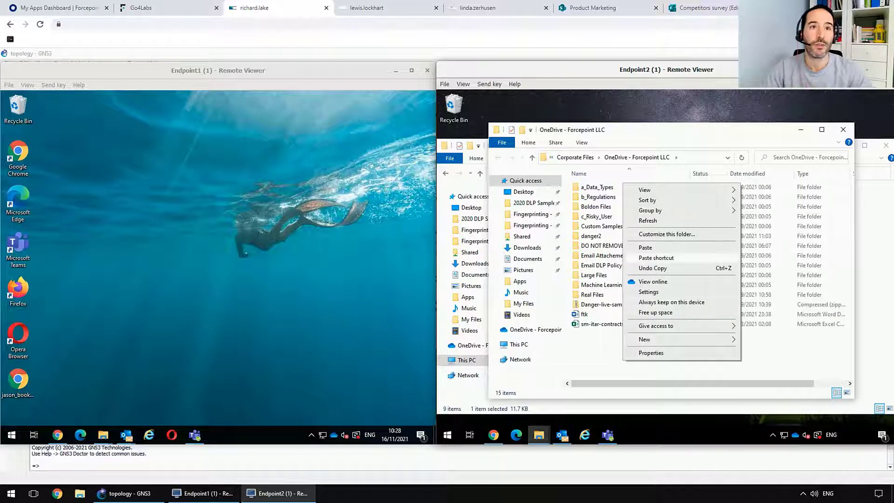
pyautogui.click(645, 247)
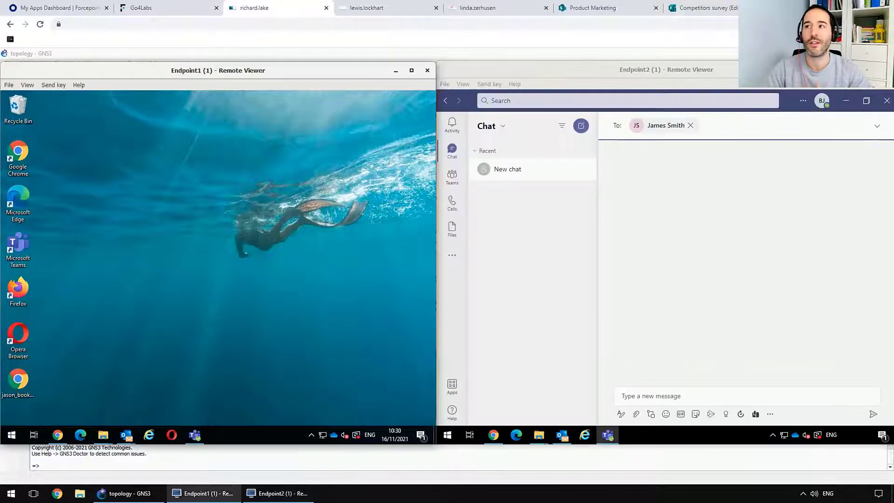
# In the new Teams chat on Endpoint2, send the recipient a "hey" greeting with their first name
pyautogui.click(745, 395)
pyautogui.write('hey')
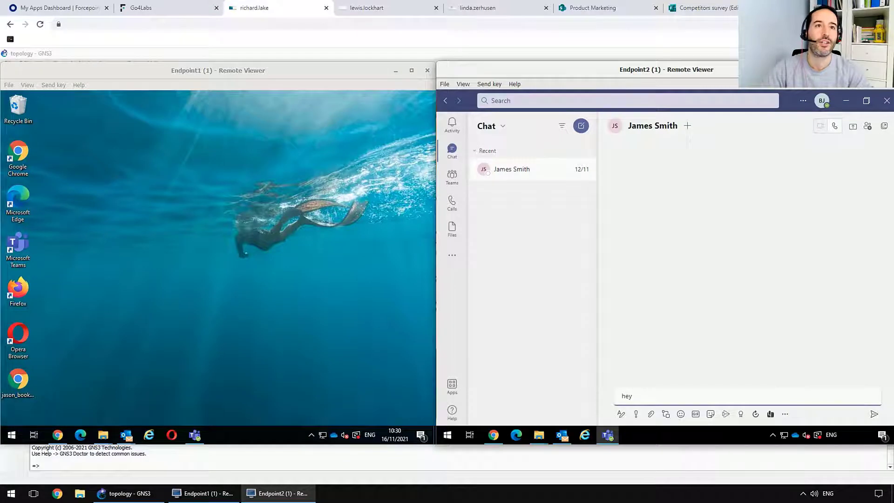
pyautogui.write(' James')
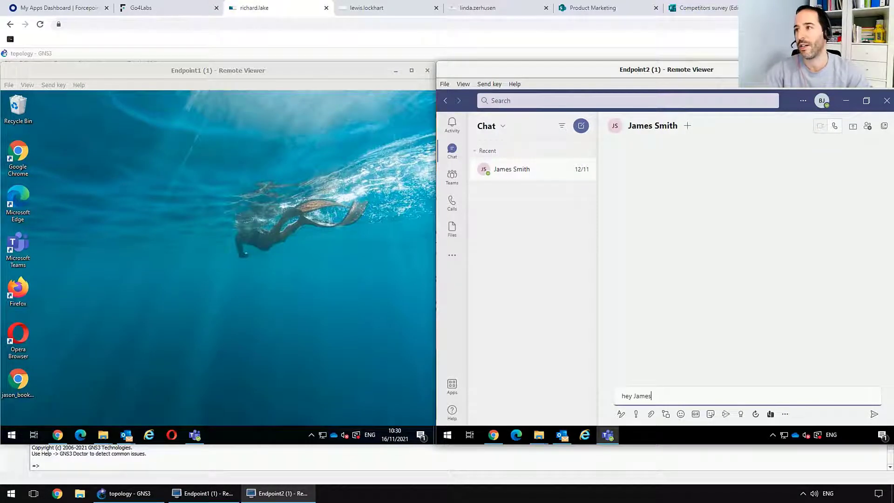
pyautogui.press('Return')
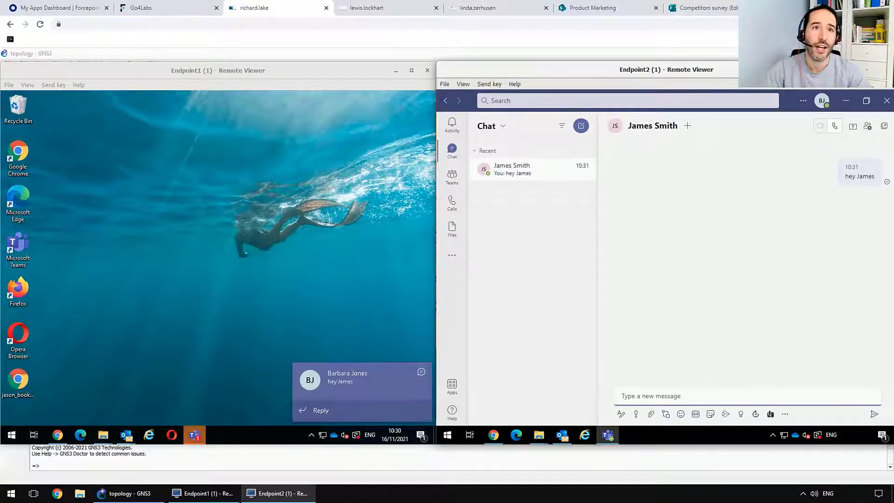
# Send the chat message "would you send me the file with all credit cards details?"
pyautogui.write('would ')
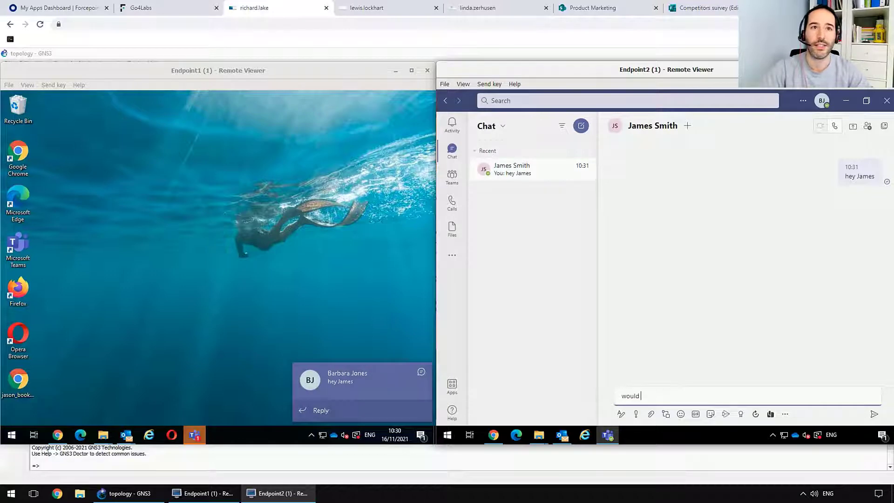
pyautogui.write('you send me the file w')
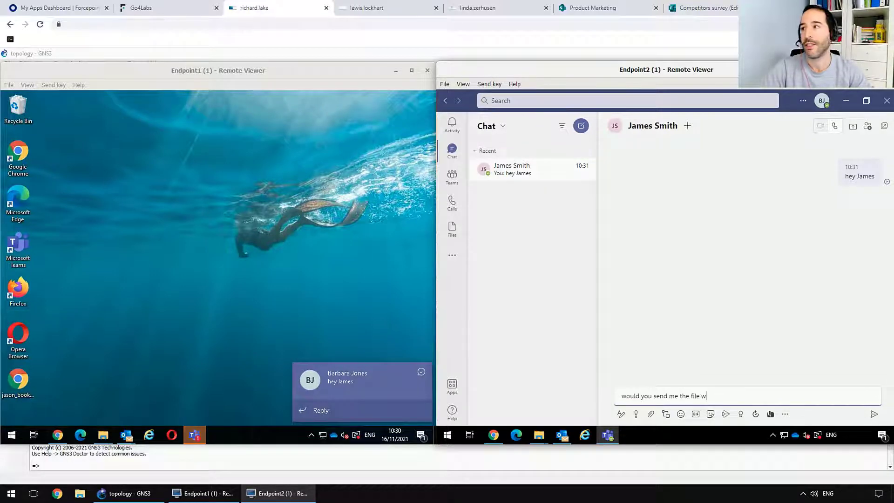
pyautogui.write('ith all cred')
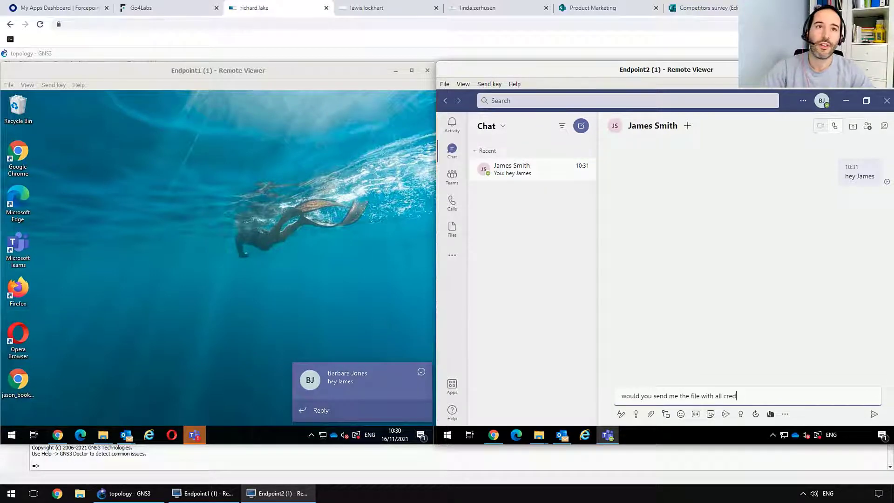
pyautogui.write('it cards details?')
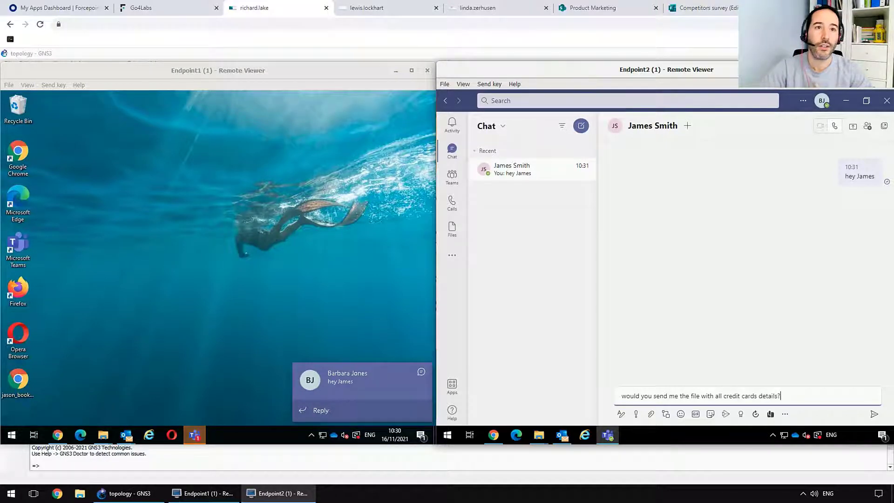
pyautogui.press('Return')
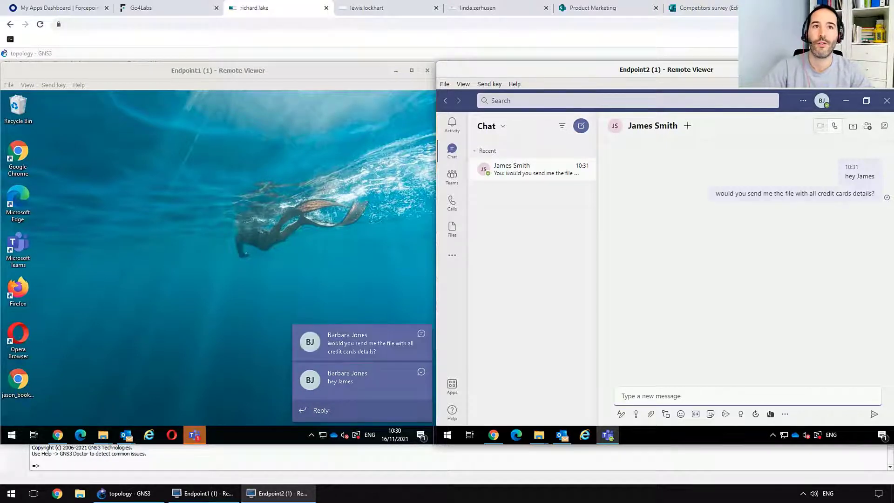
# Send the chat messages "do it over here since I have problems with OneDrive" and "thanks"
pyautogui.write('do')
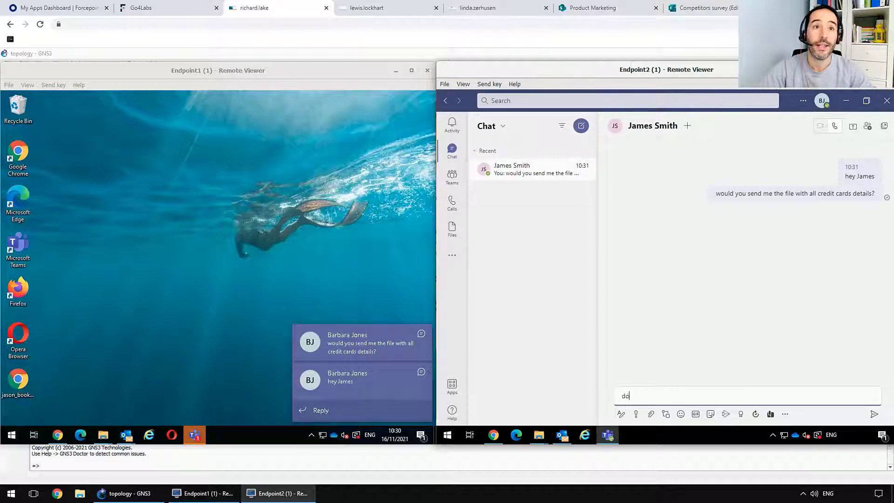
pyautogui.write(' it over here since ')
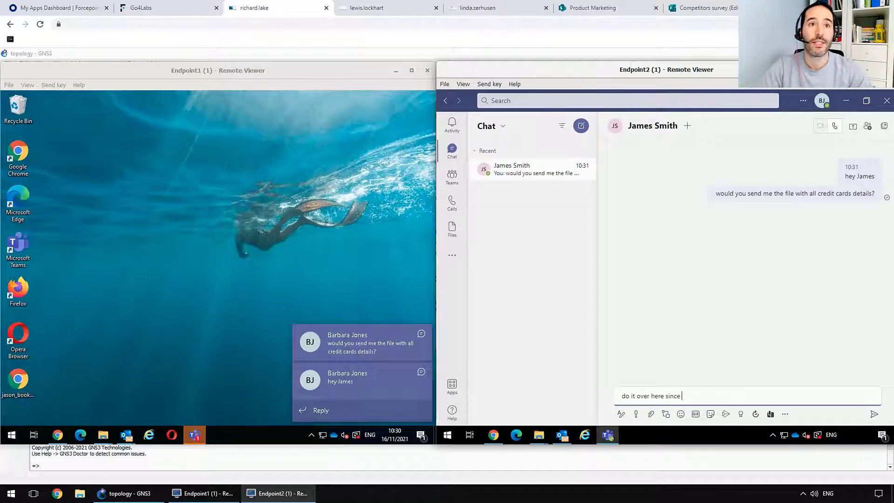
pyautogui.write('I have problems with OneDrive')
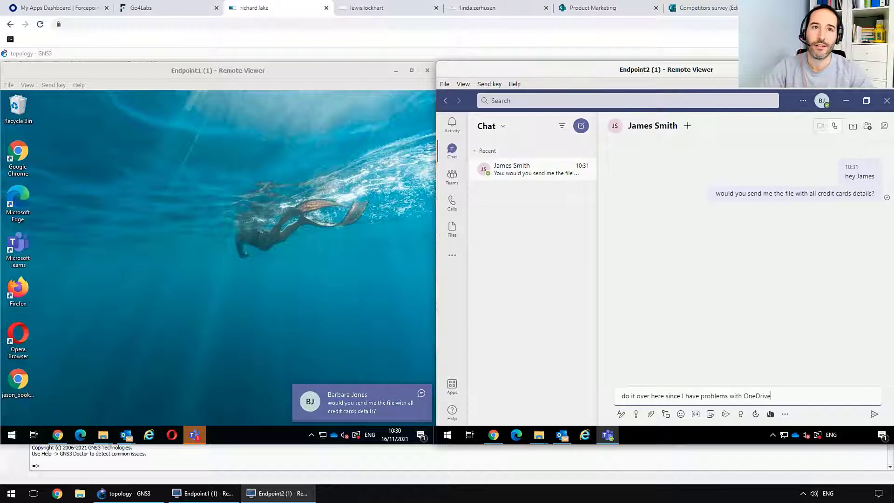
pyautogui.press('Return')
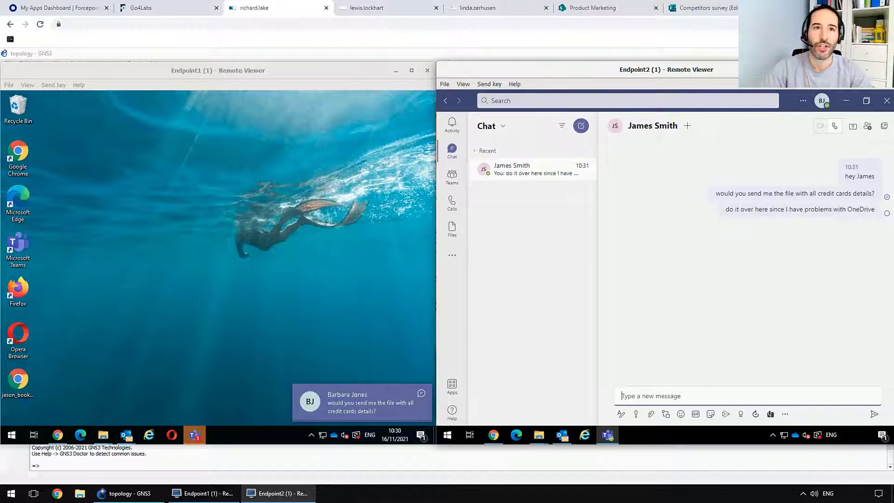
pyautogui.write('thanks')
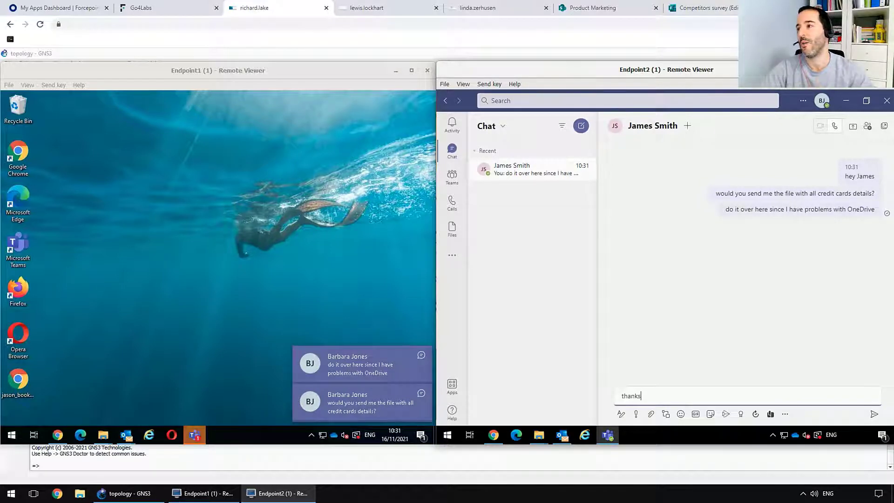
pyautogui.press('Return')
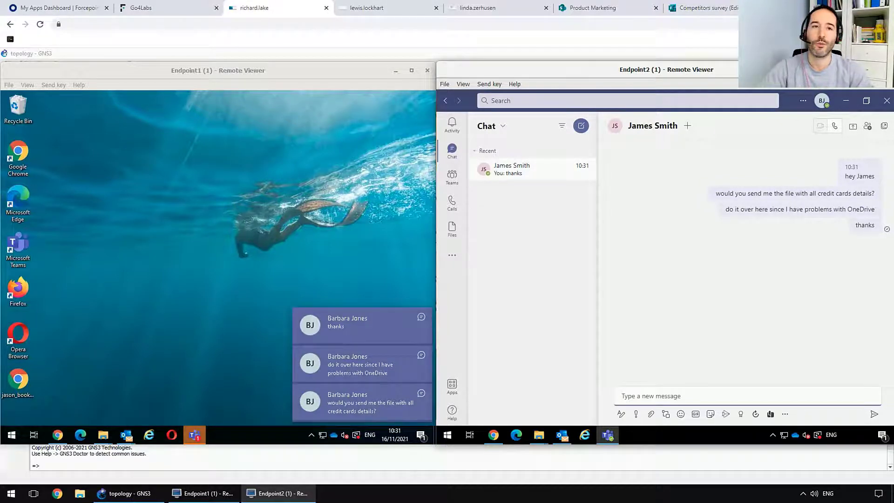
# Open the Teams chat on Endpoint1 and send the reply "sure give me one sec"
pyautogui.click(195, 434)
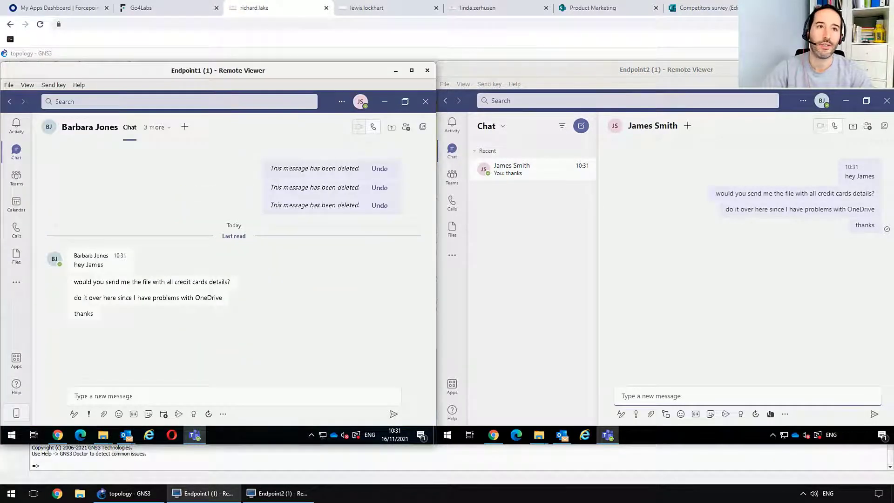
pyautogui.click(75, 396)
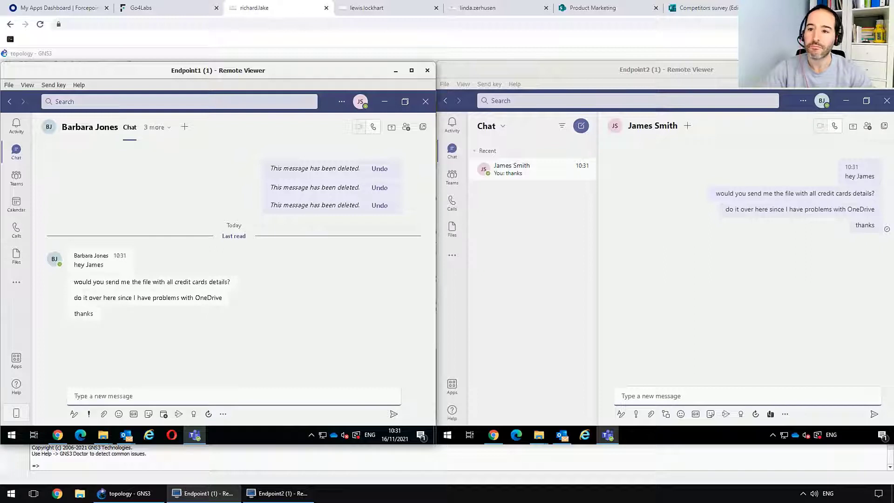
pyautogui.write('sure give ')
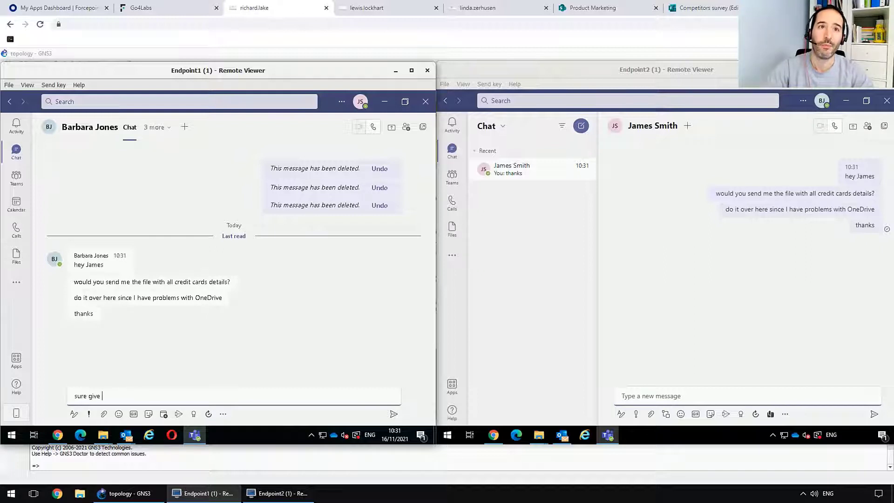
pyautogui.write('me one sec')
pyautogui.press('Return')
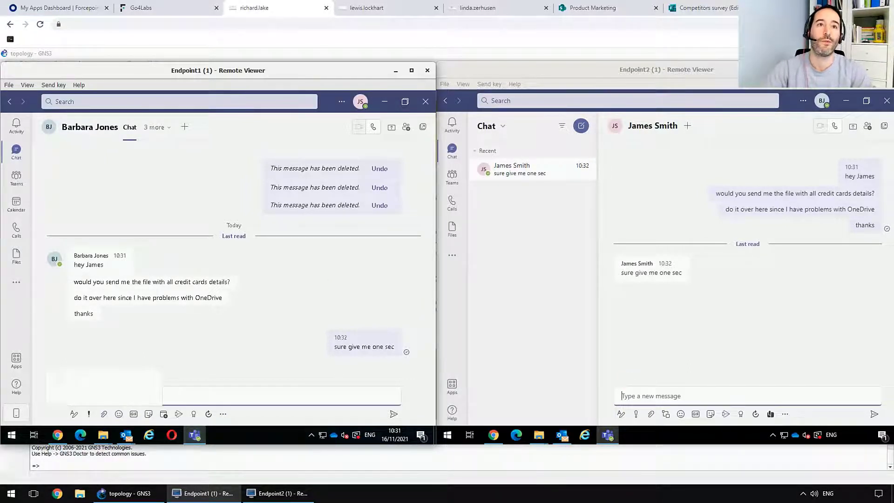
# Try to share the CCNs workbook from Endpoint1's Downloads folder as an attachment in the Teams chat
pyautogui.click(149, 396)
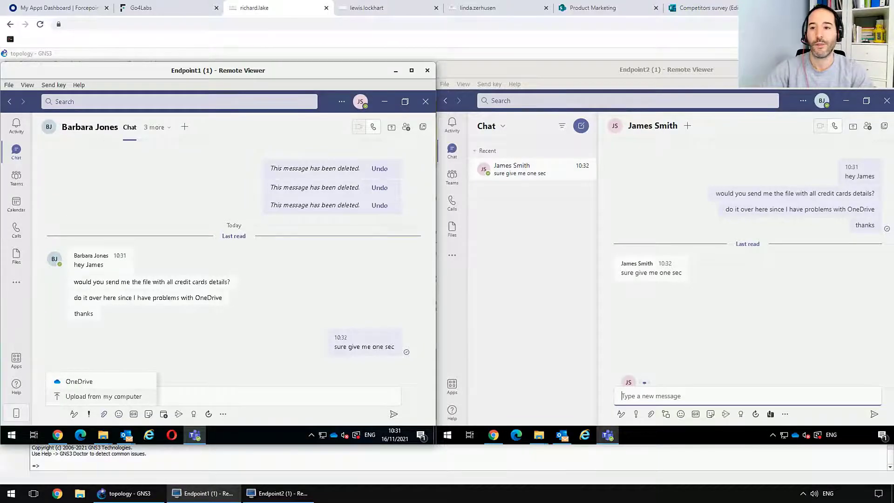
pyautogui.click(103, 249)
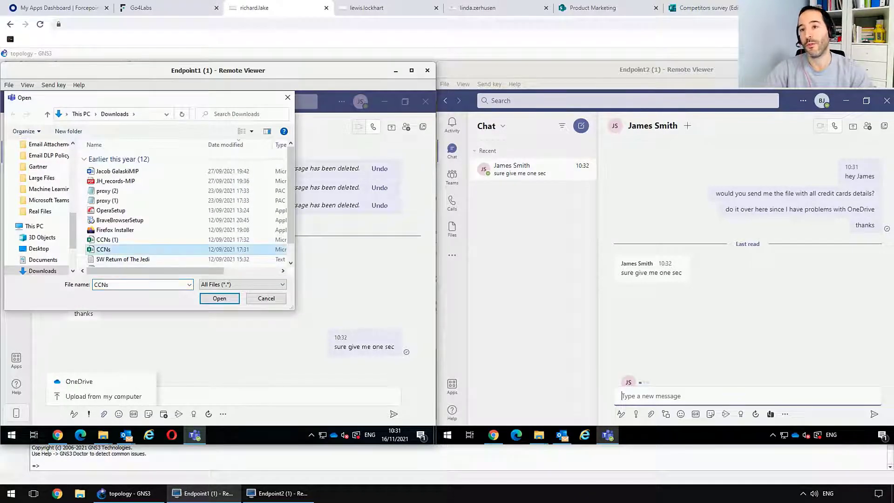
pyautogui.press('Return')
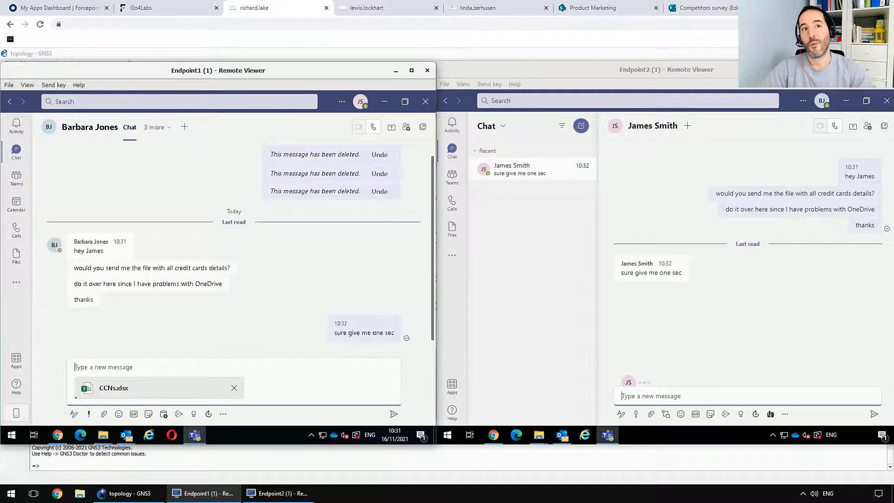
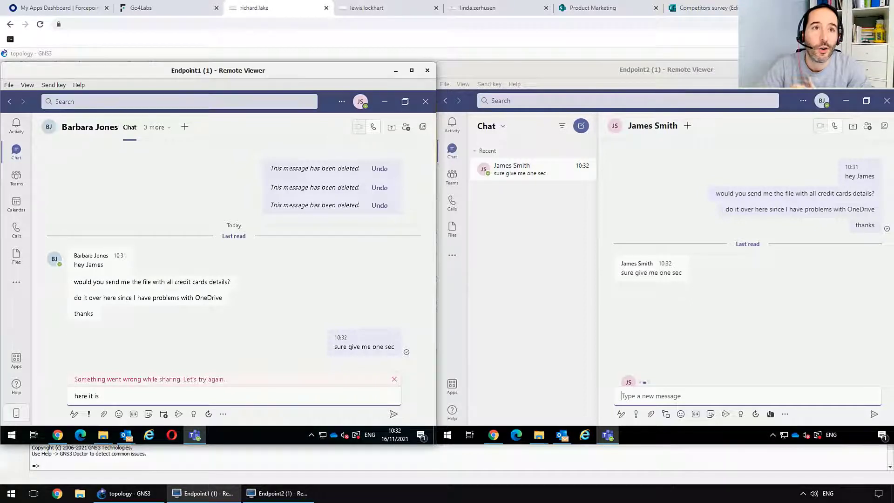
# Replace the draft "here it is" with "oh wait, I'll try again" and send it in the Endpoint1 chat
pyautogui.hotkey('ctrl', 'shift', 'Left')
pyautogui.hotkey('ctrl', 'shift', 'Left')
pyautogui.hotkey('ctrl', 'shift', 'Left')
pyautogui.write('oh ')
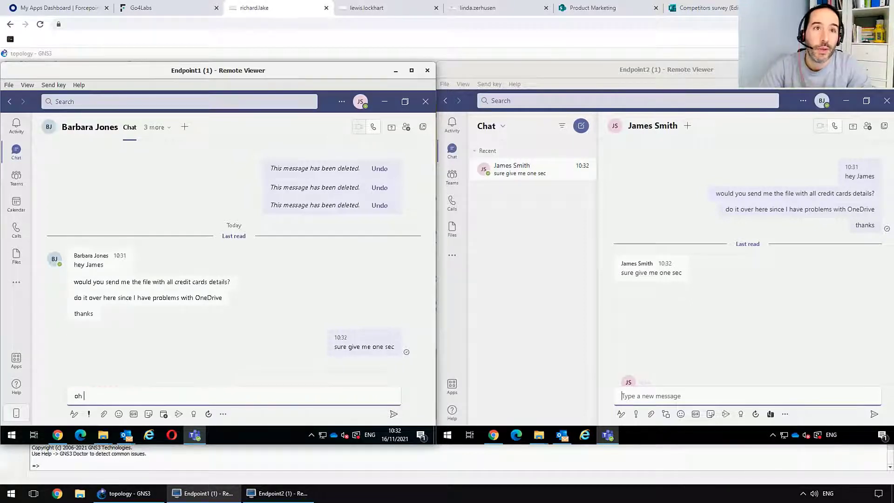
pyautogui.write('wait, ')
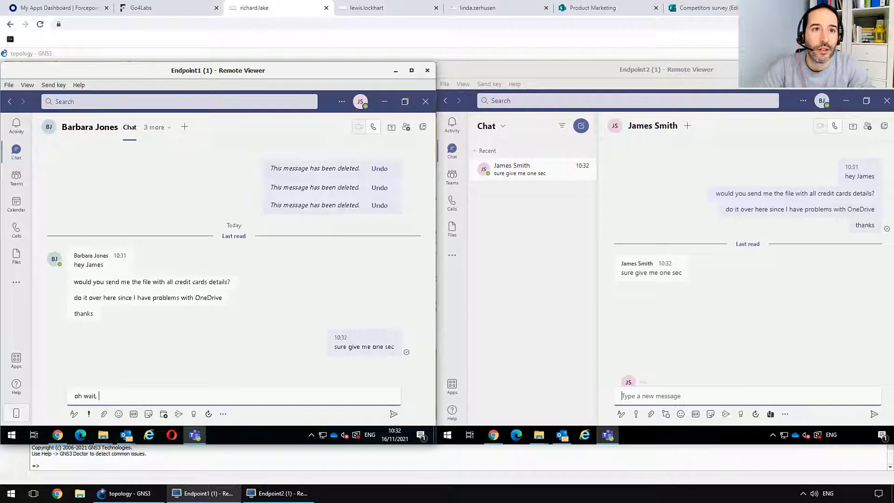
pyautogui.write("I'll try again")
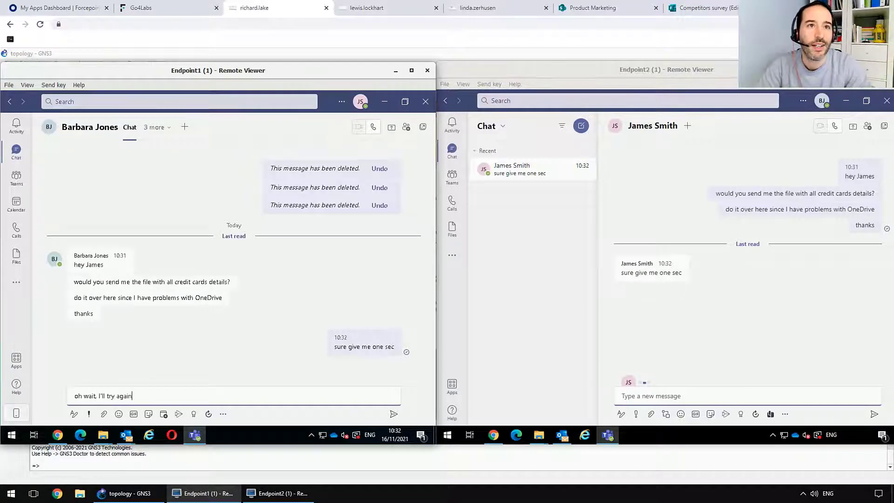
pyautogui.press('Return')
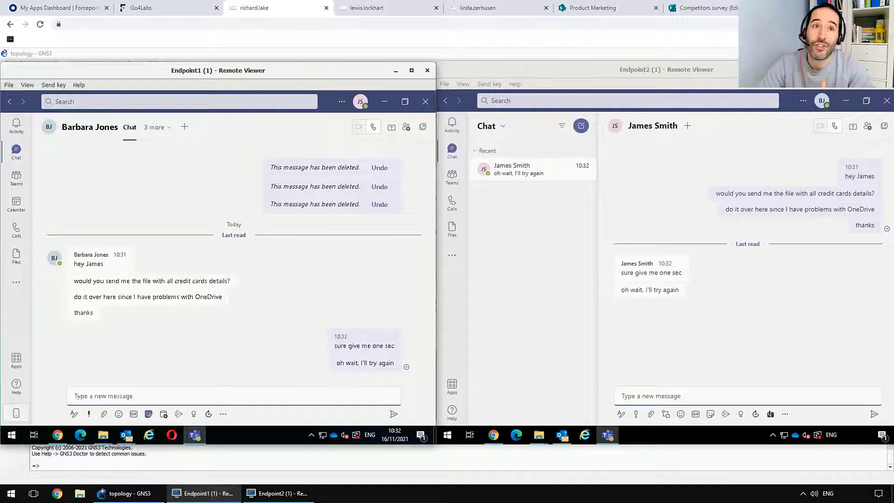
# Attach the CCNs workbook from the computer's Downloads folder to a new Endpoint1 chat message again
pyautogui.click(104, 414)
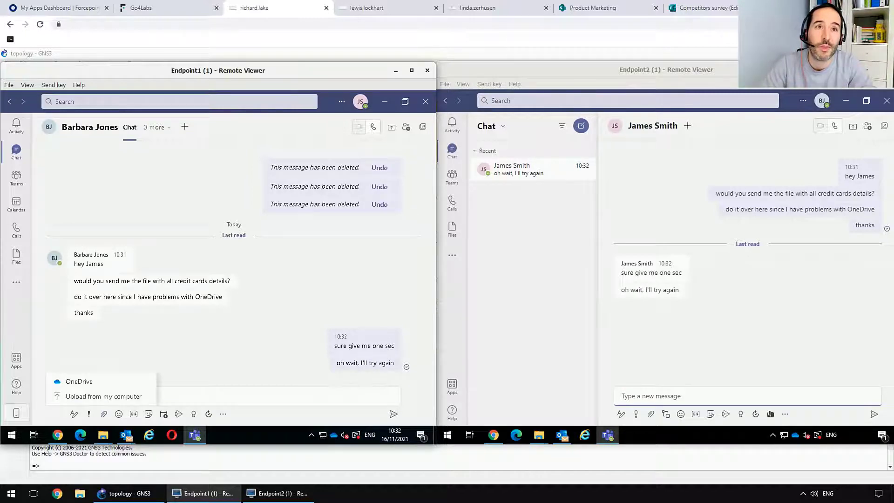
pyautogui.click(103, 396)
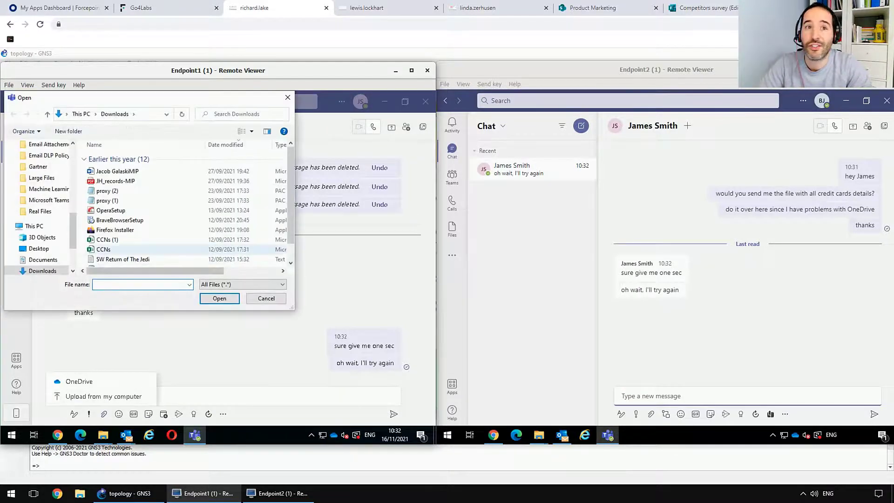
pyautogui.click(103, 249)
pyautogui.click(219, 298)
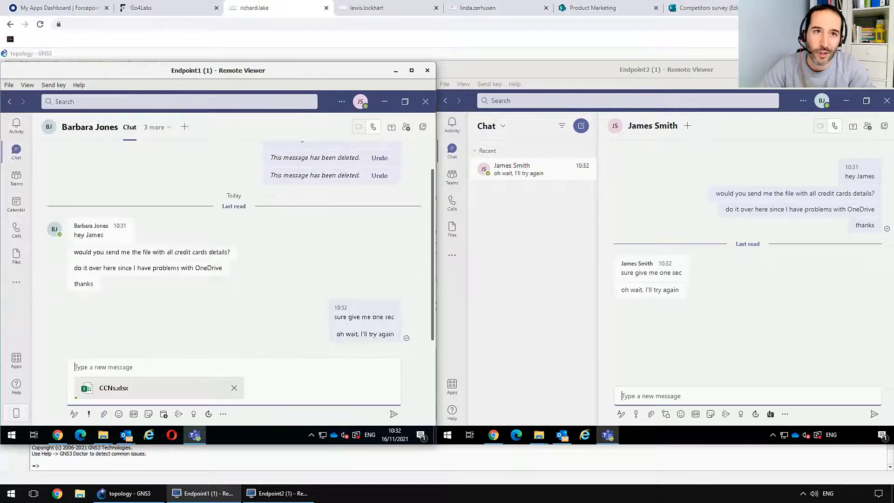